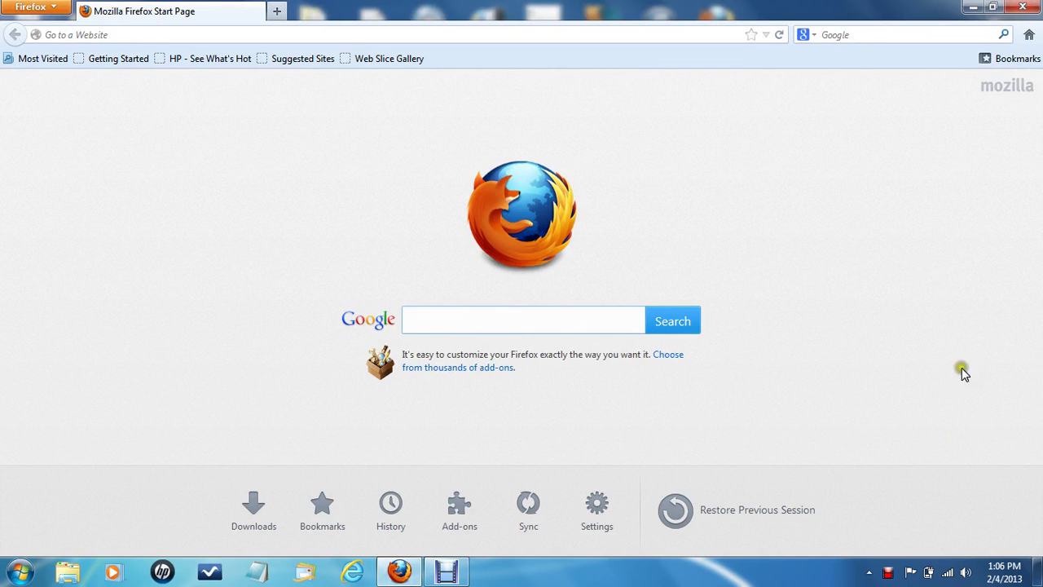
Disconnect from 2WIRE976 and connect to the 7857_W_SAMPLE_REPEATER wireless network
click(948, 572)
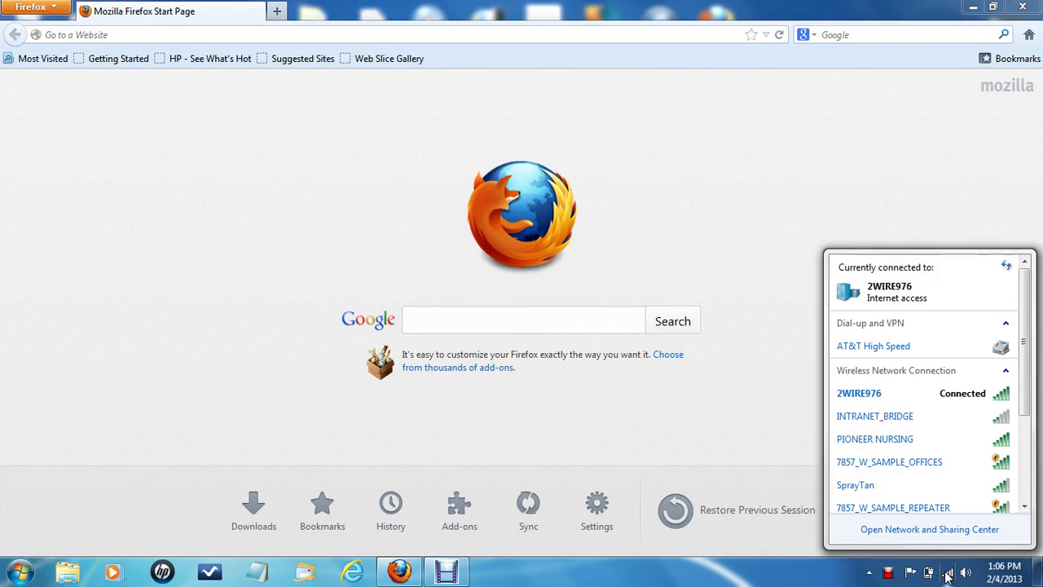
click(921, 394)
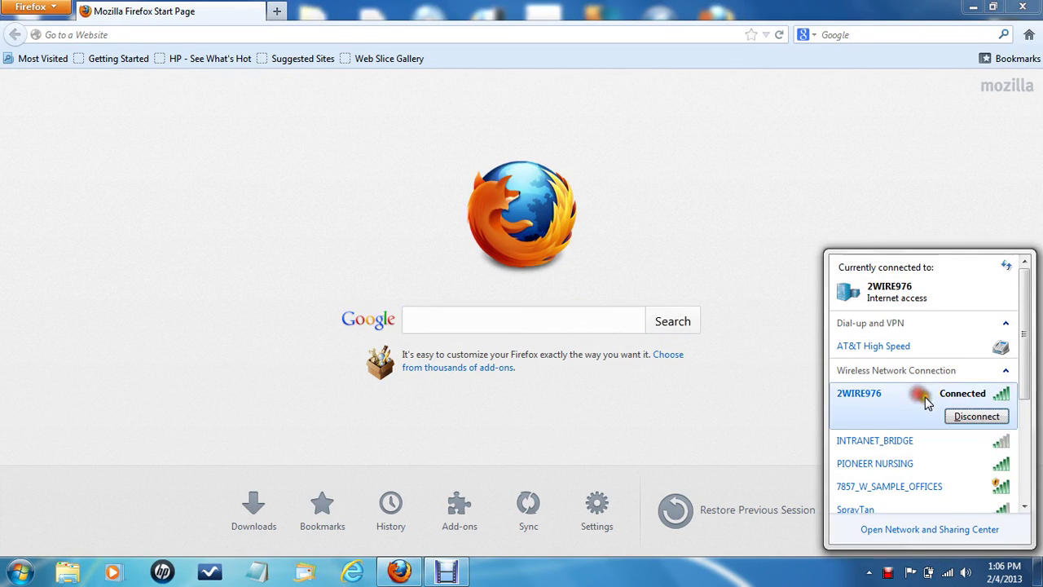
click(970, 417)
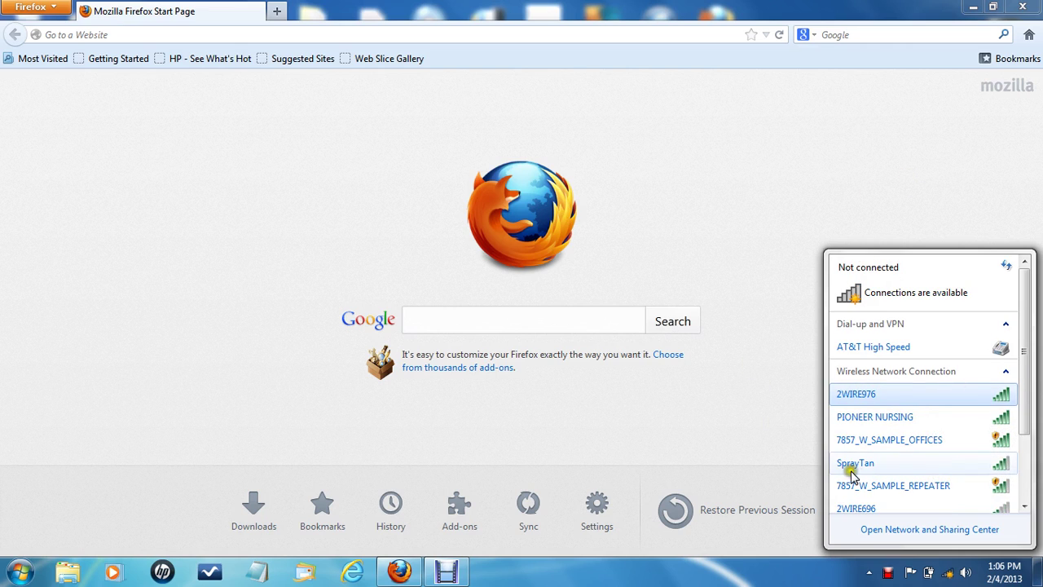
click(892, 485)
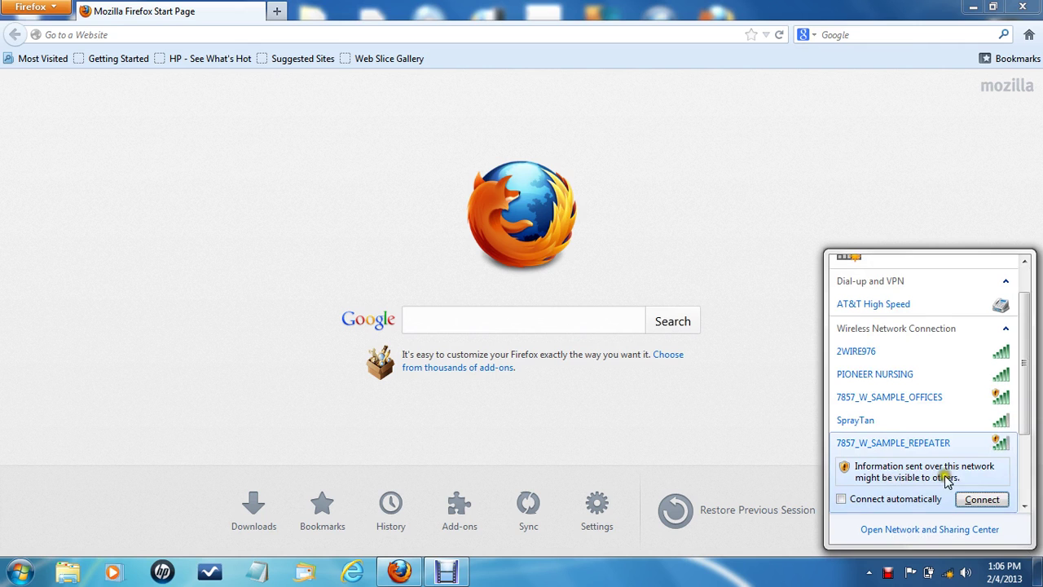
click(980, 499)
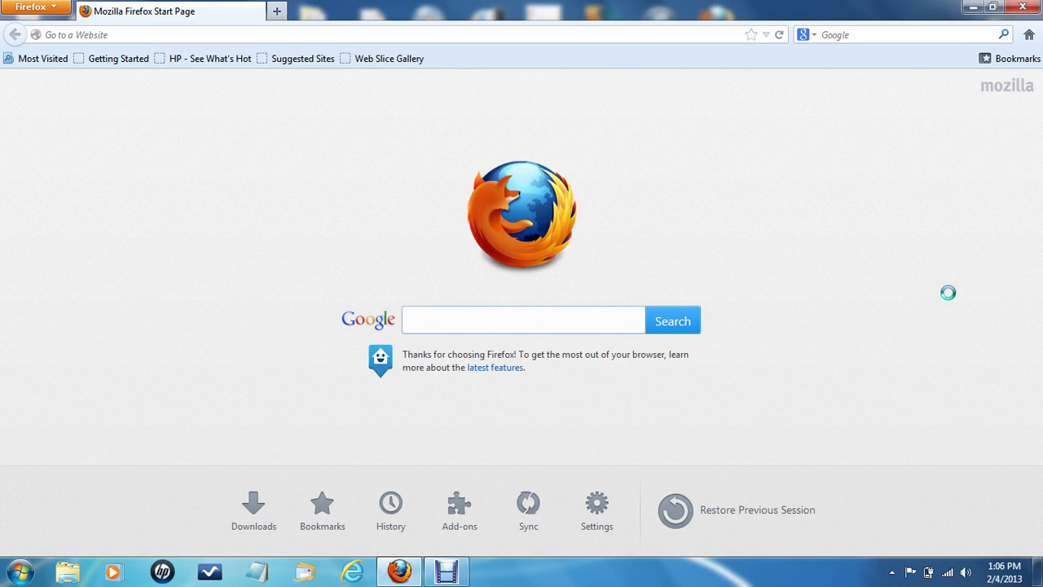
click(421, 31)
text(www.google.com/)
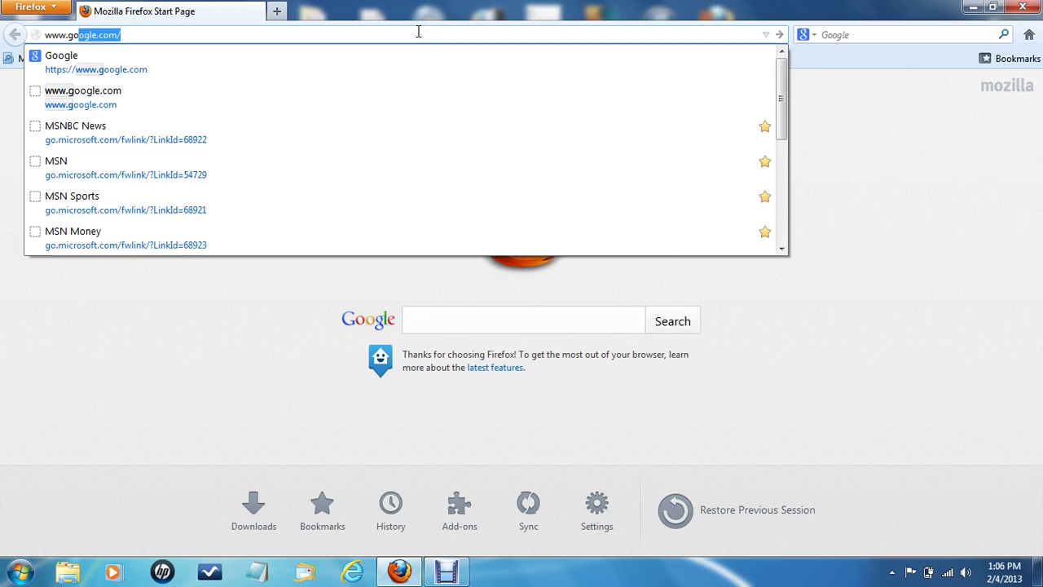
key(Return)
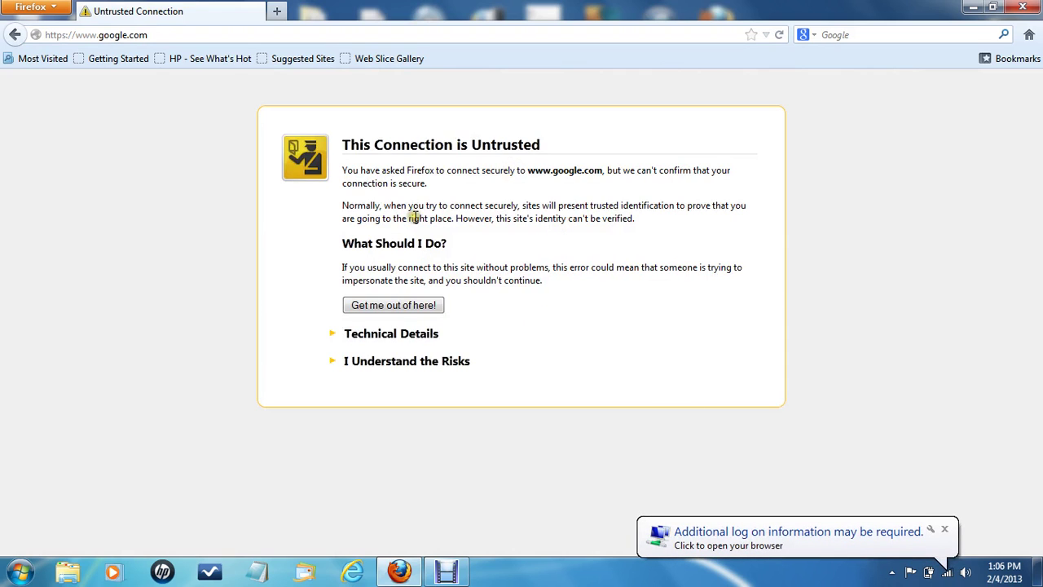
click(416, 367)
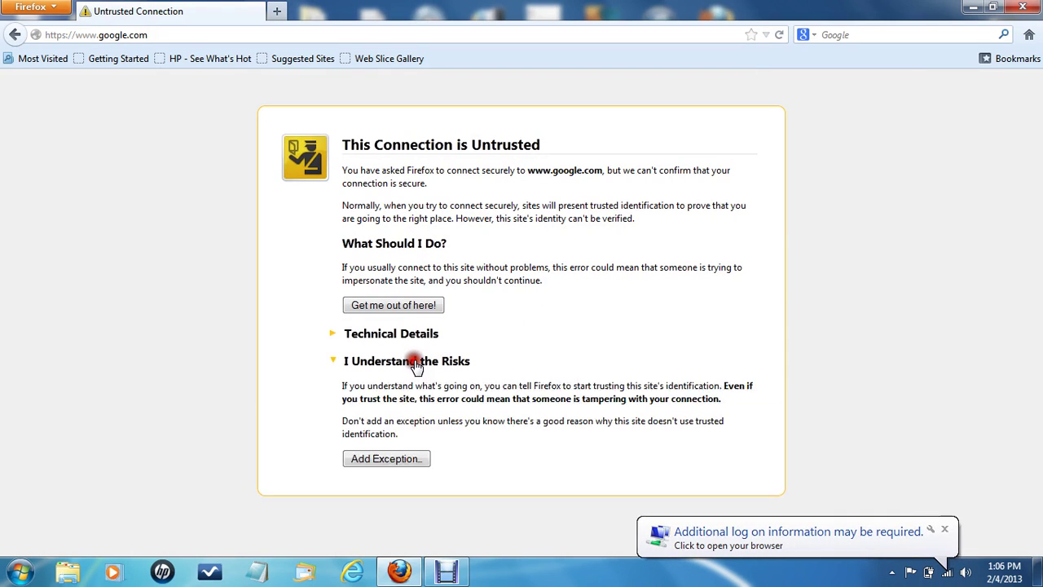
click(405, 461)
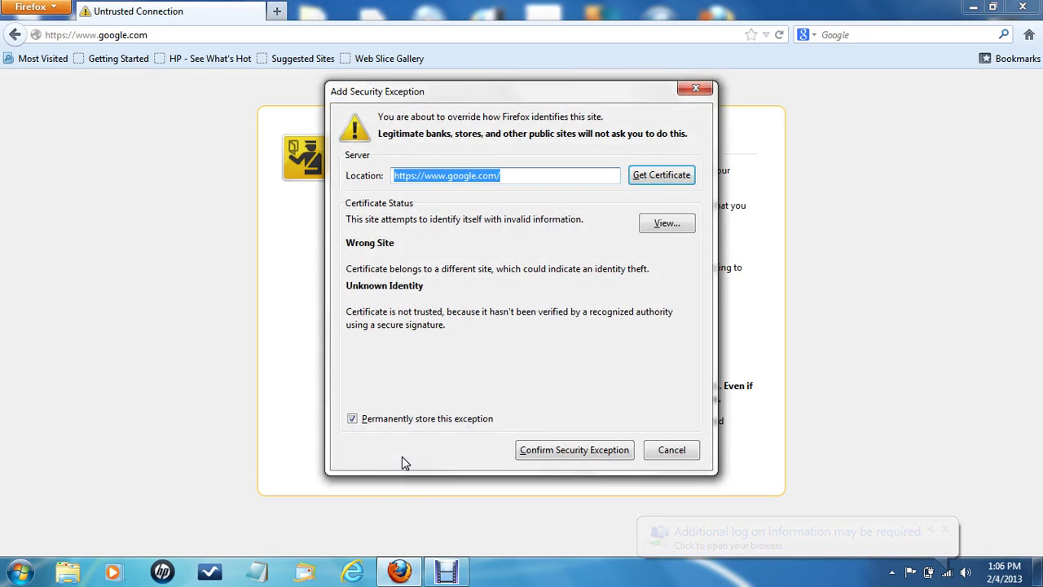
click(590, 451)
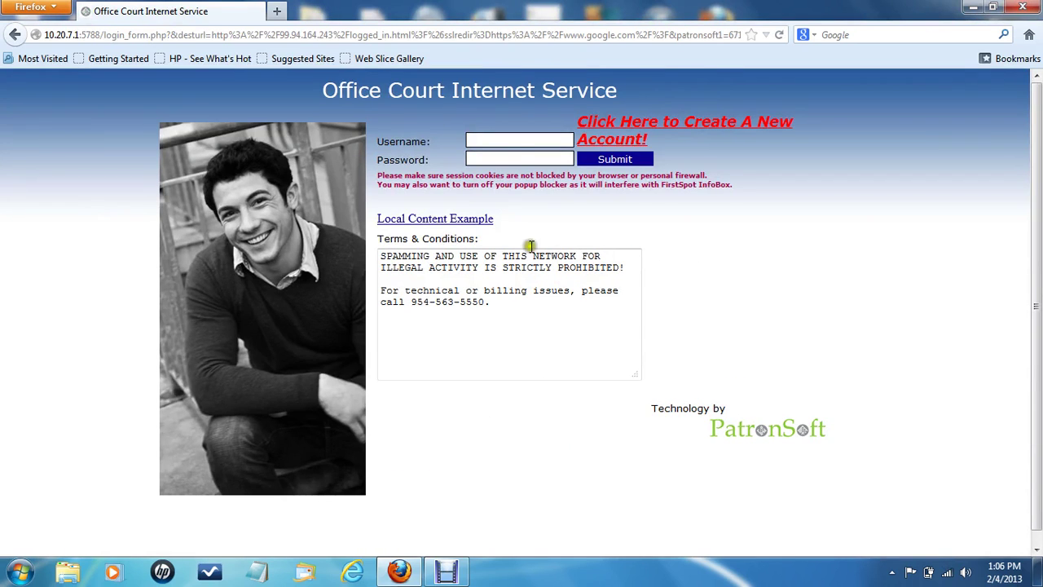
Log in to the hotspot and check out the 1 Month auto-renewing PayPal plan ($29.95)
click(504, 143)
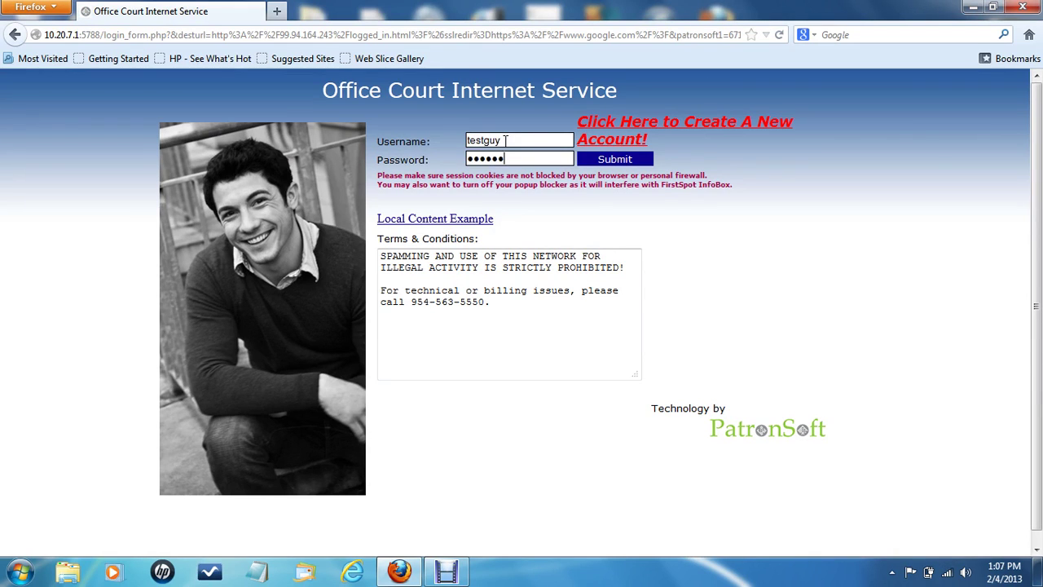
key(Return)
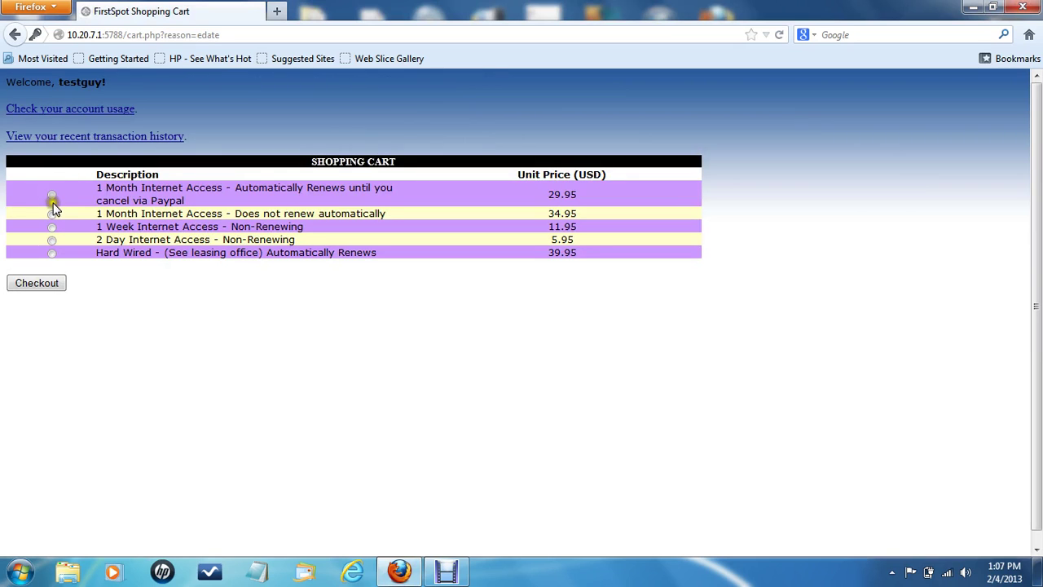
click(51, 196)
click(47, 287)
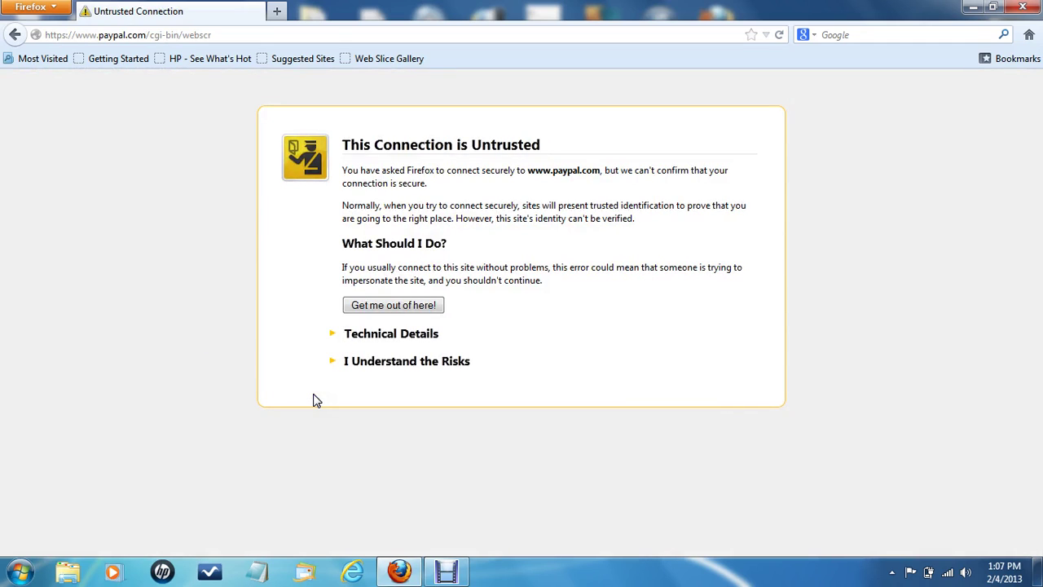
Expand the PayPal warning's risks and technical details, and highlight the 10.20.7.1 address
click(389, 364)
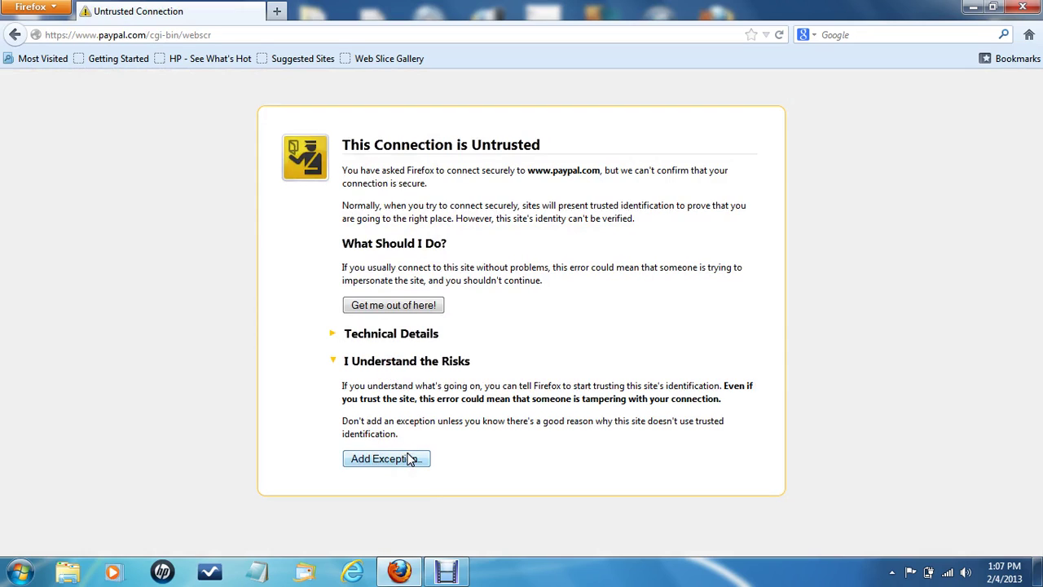
click(408, 334)
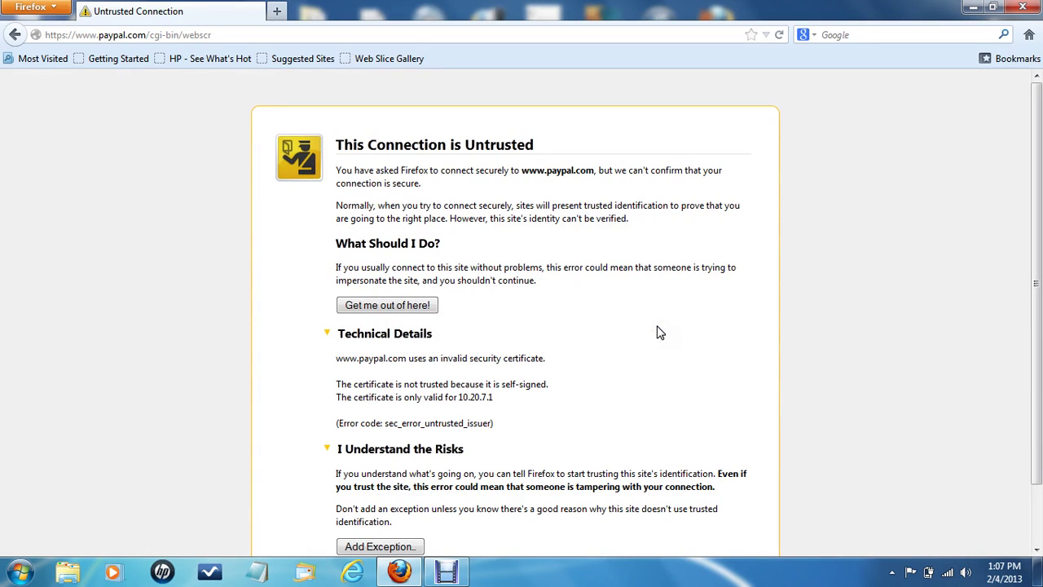
drag(1037, 254, 1037, 303)
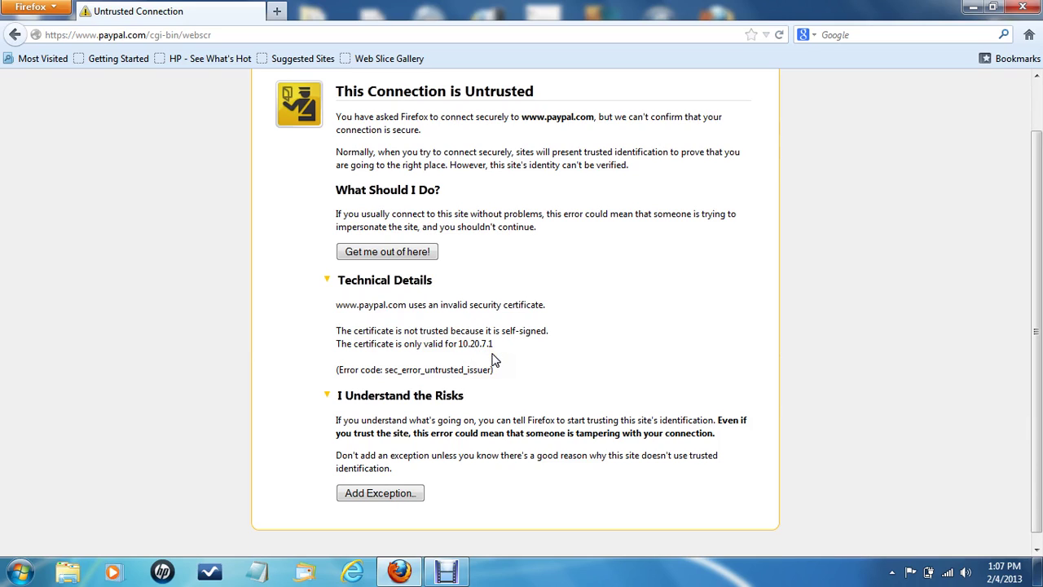
drag(459, 344, 501, 346)
click(503, 348)
click(421, 353)
click(398, 495)
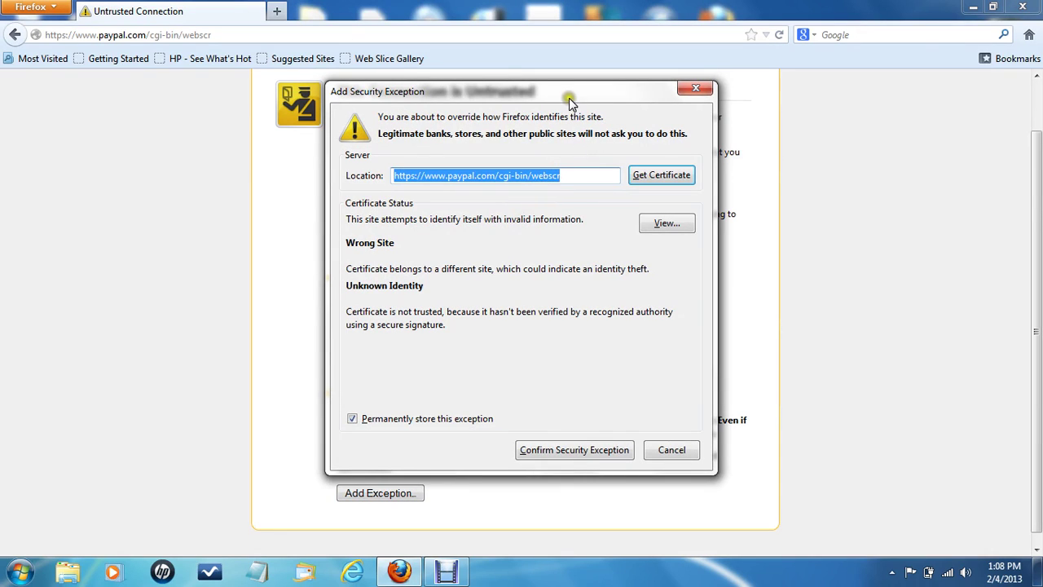
click(642, 177)
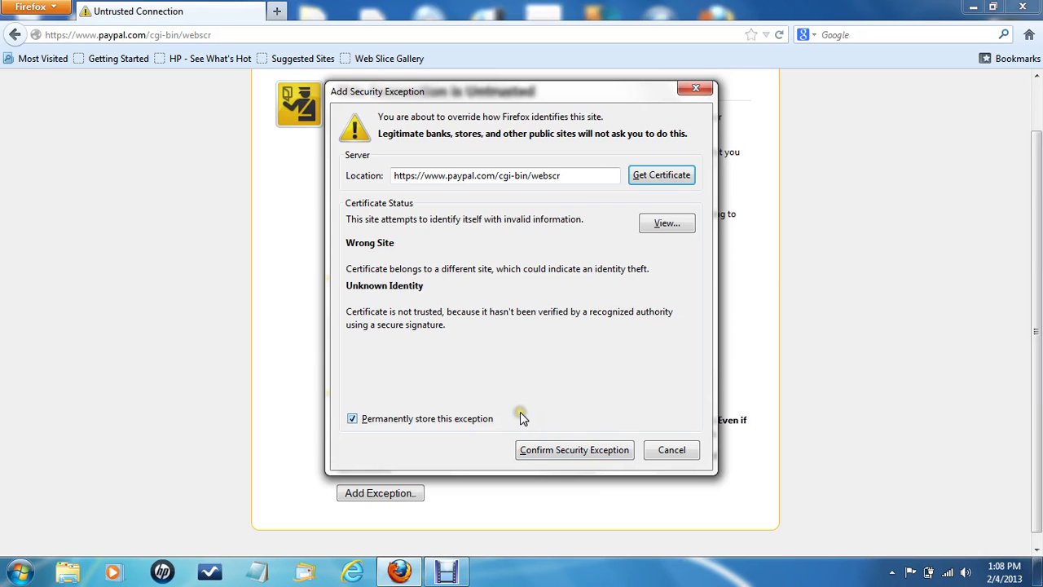
click(559, 453)
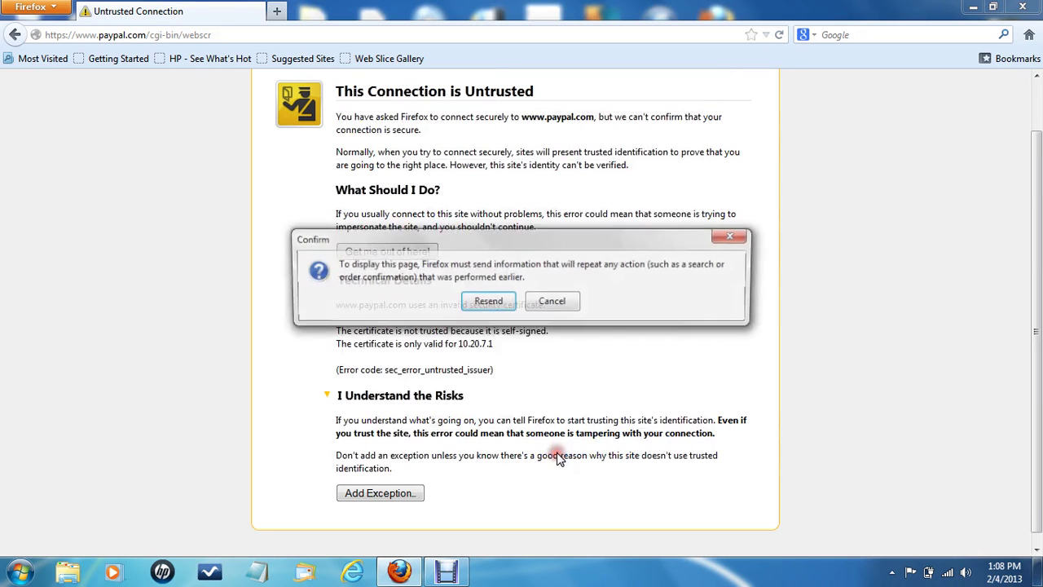
Resend the earlier request and place the cursor in the hotspot login's Username field
click(487, 303)
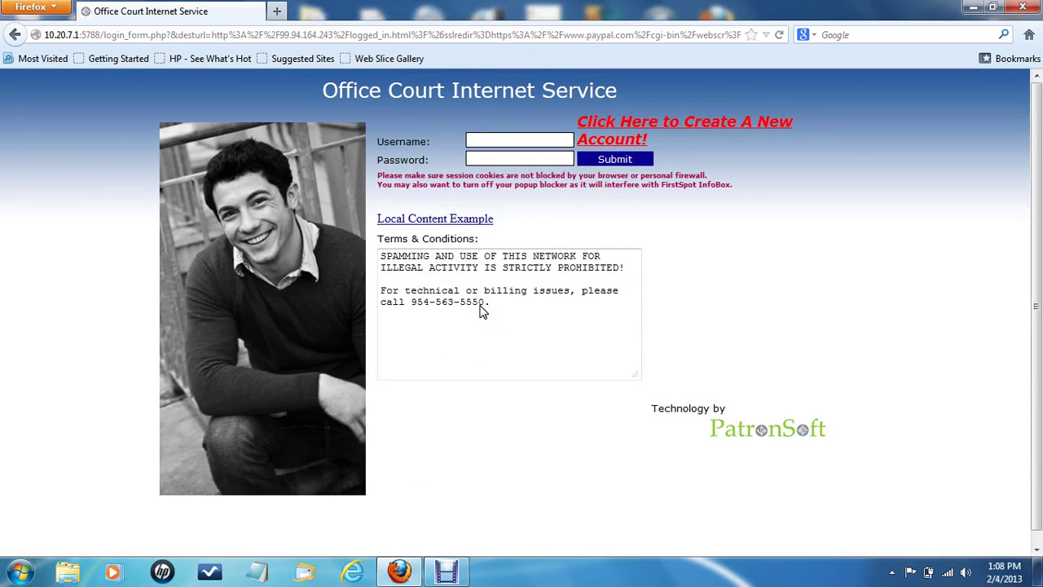
click(512, 139)
click(511, 140)
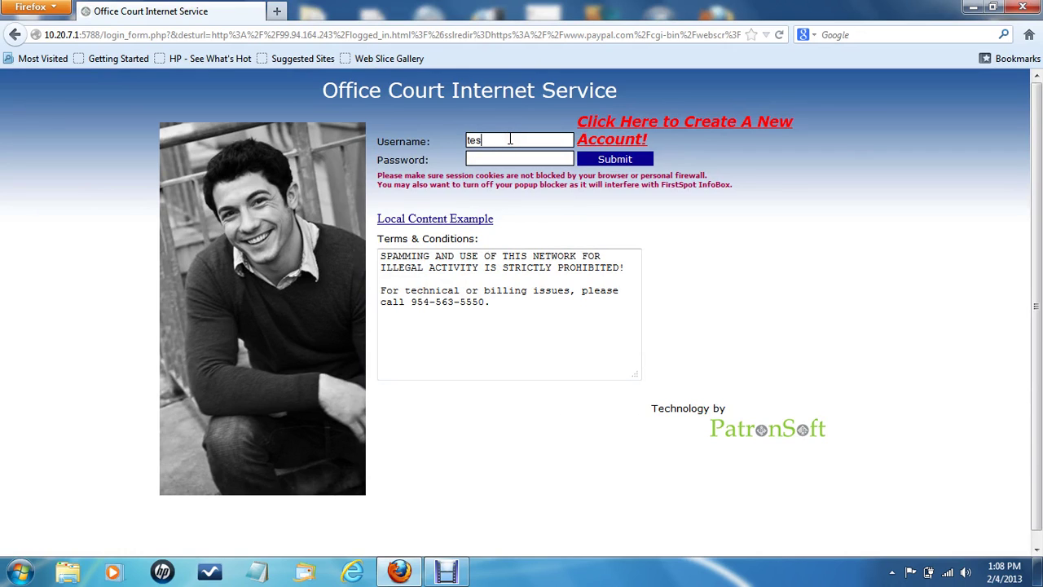
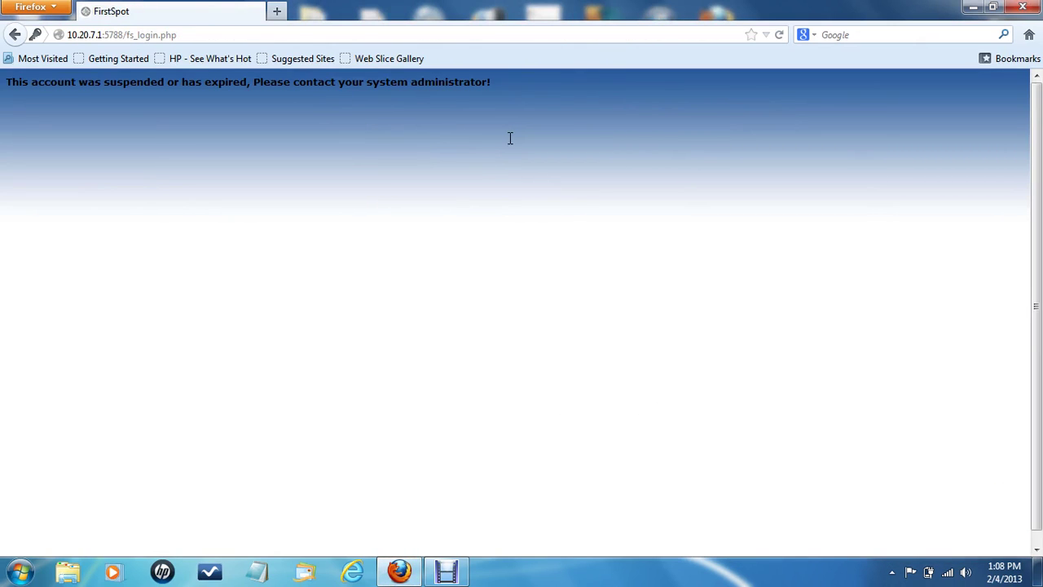
Pick the '1 Month Internet Access - Automatically Renews' plan at 29.95 USD in the shopping cart
click(190, 226)
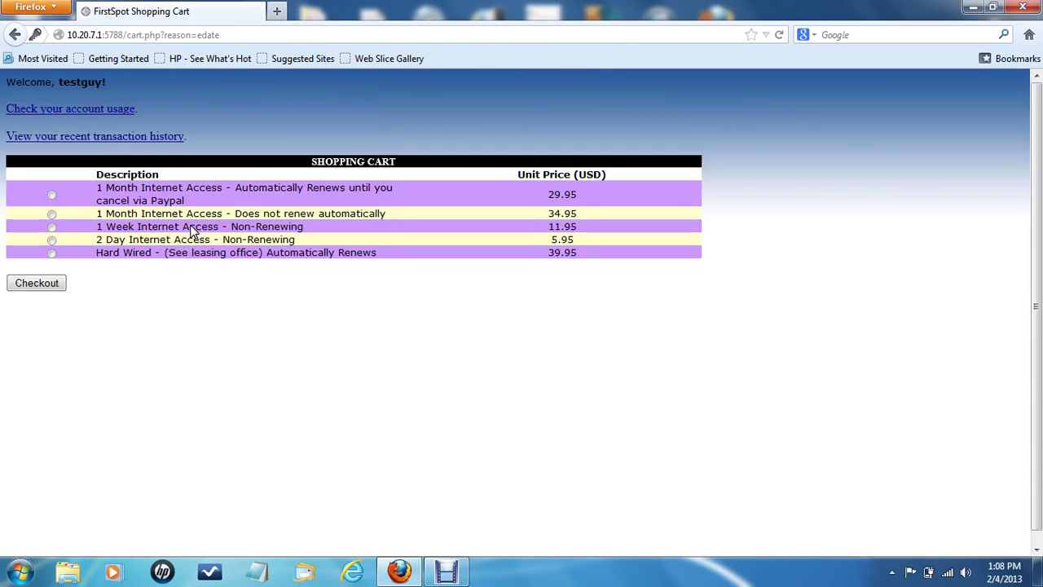
click(80, 208)
click(51, 195)
Check out with the 1 Month plan and place the cursor in the Office Court Username field
click(37, 281)
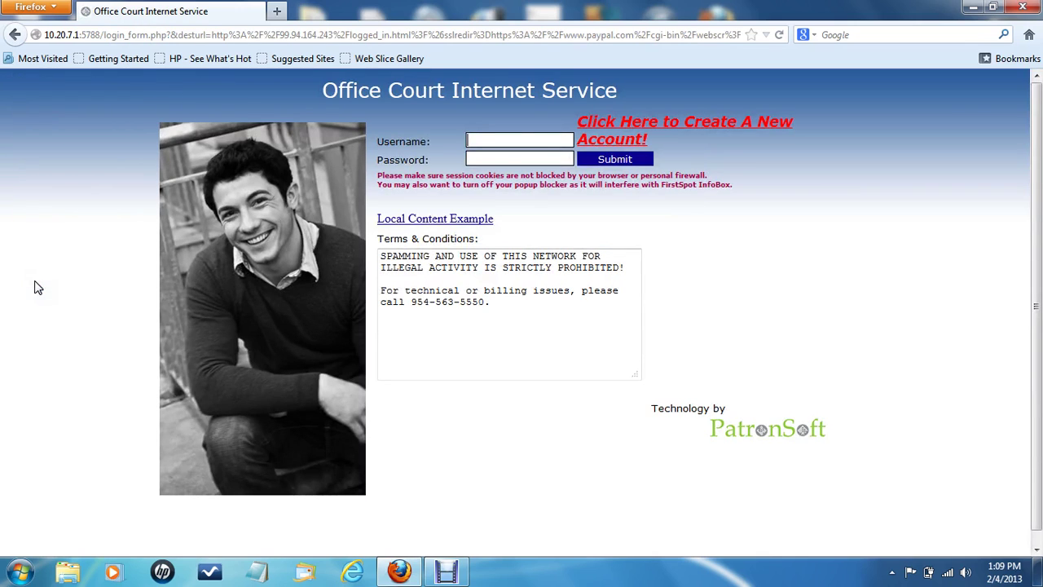
click(512, 144)
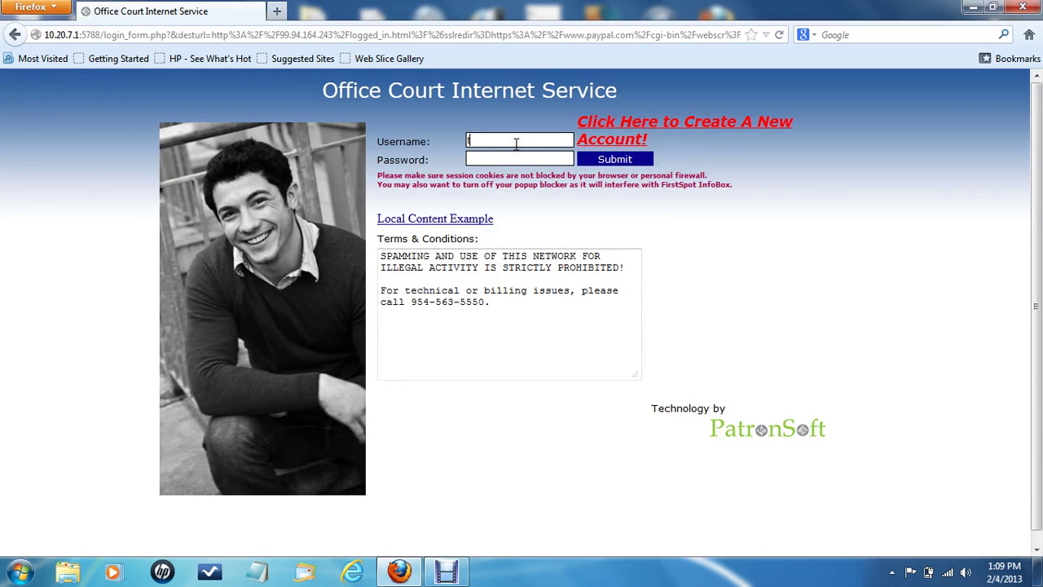
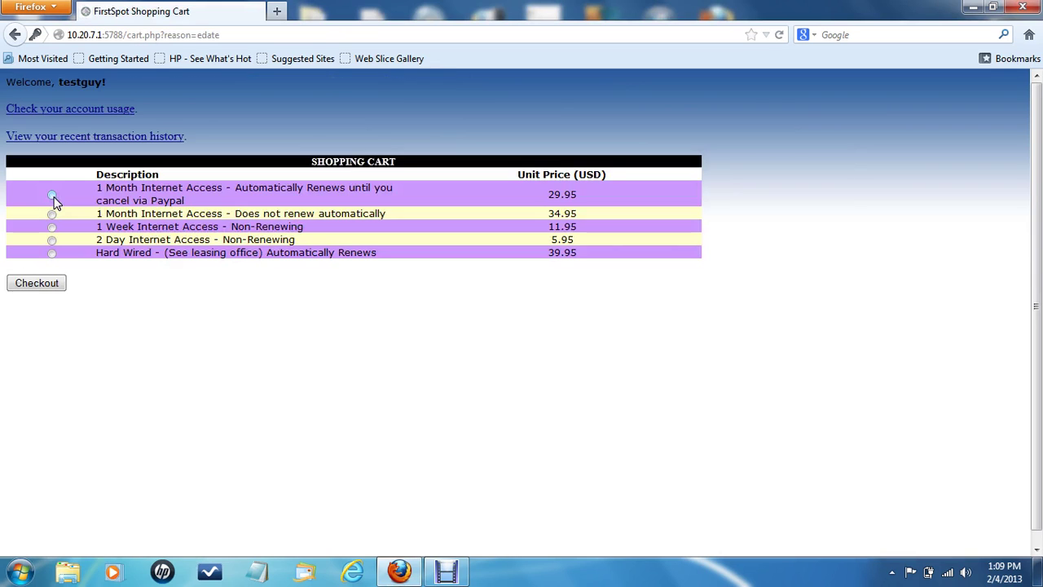
Check out the expired account's 2 Day Internet Access plan from the shopping cart
click(51, 238)
click(41, 281)
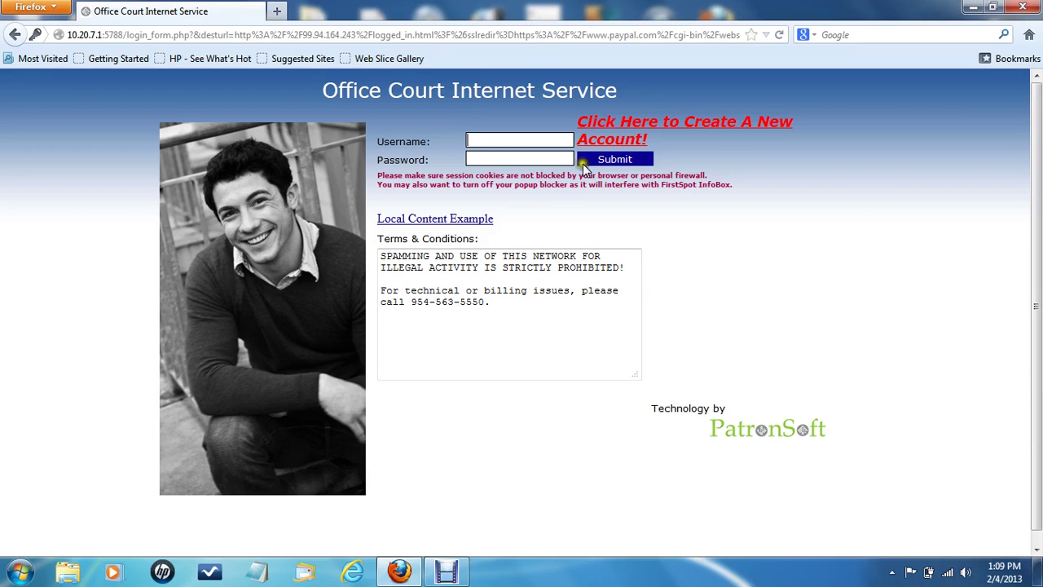
click(1029, 8)
click(400, 573)
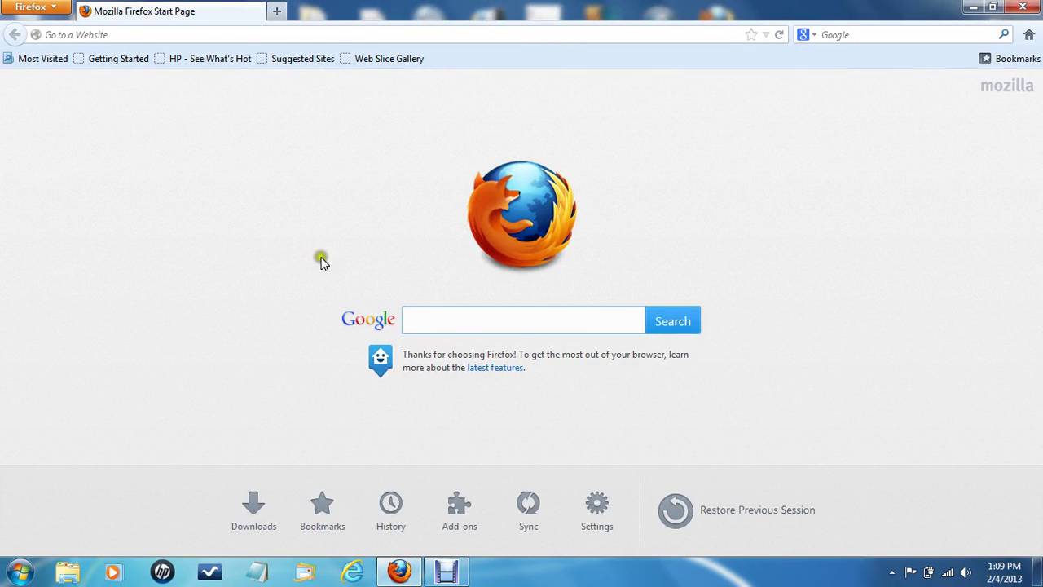
click(201, 35)
text(www.google.com/)
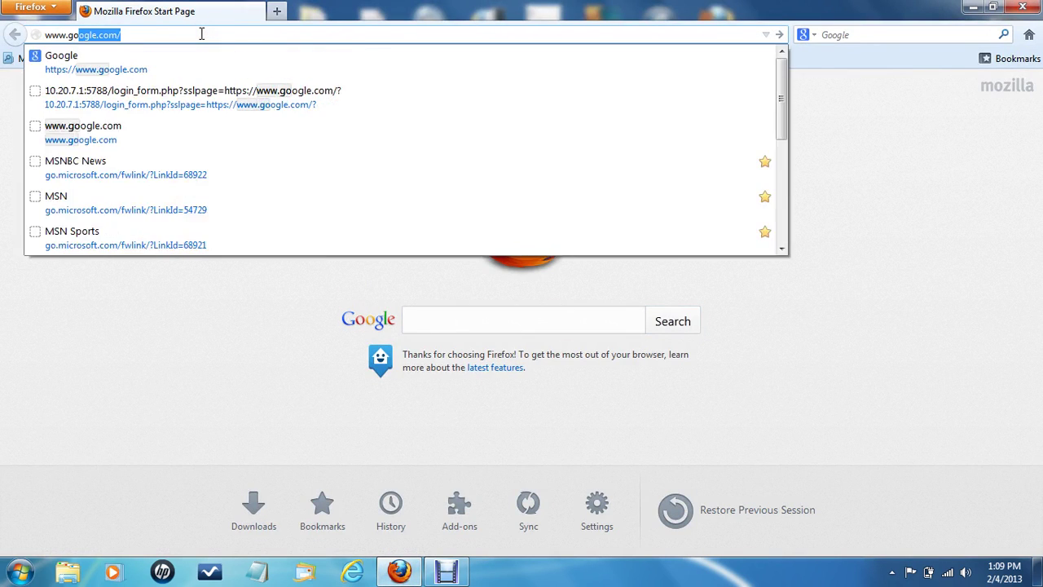
key(Return)
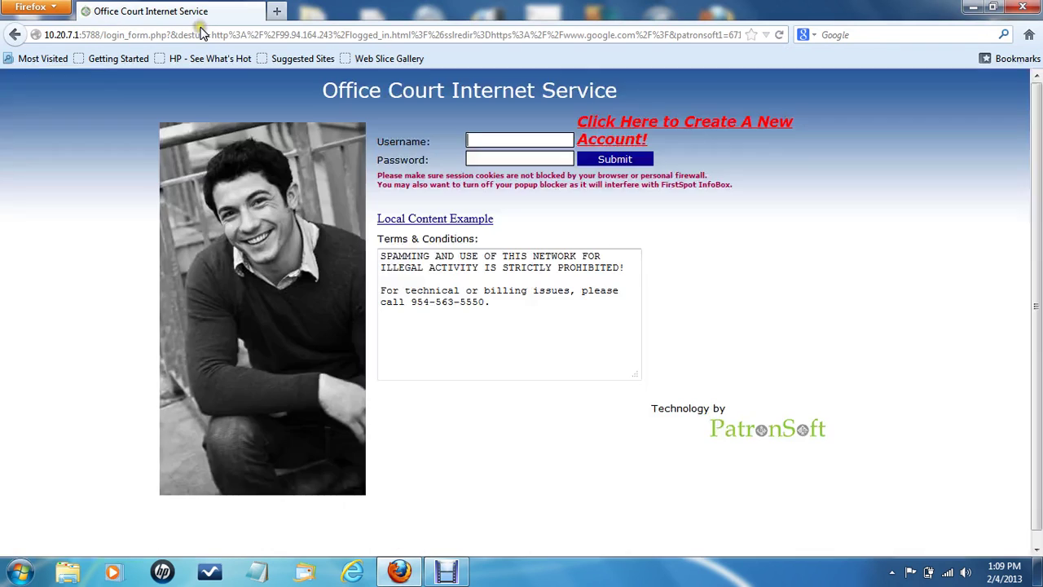
Log back in with the test account's password and check out the non-renewing 1 Month plan at 34.95
text(testg)
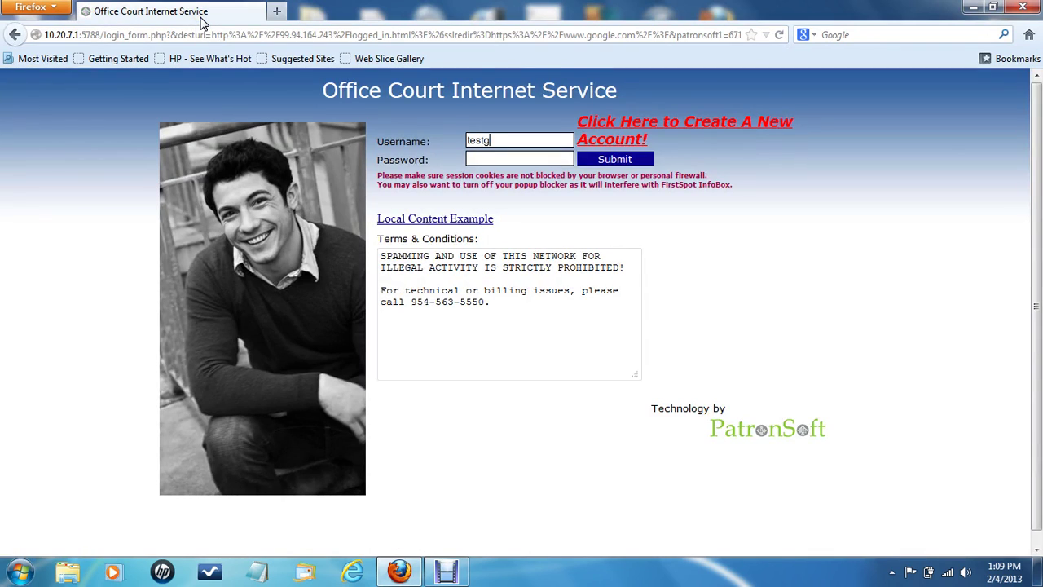
text(123456)
key(Return)
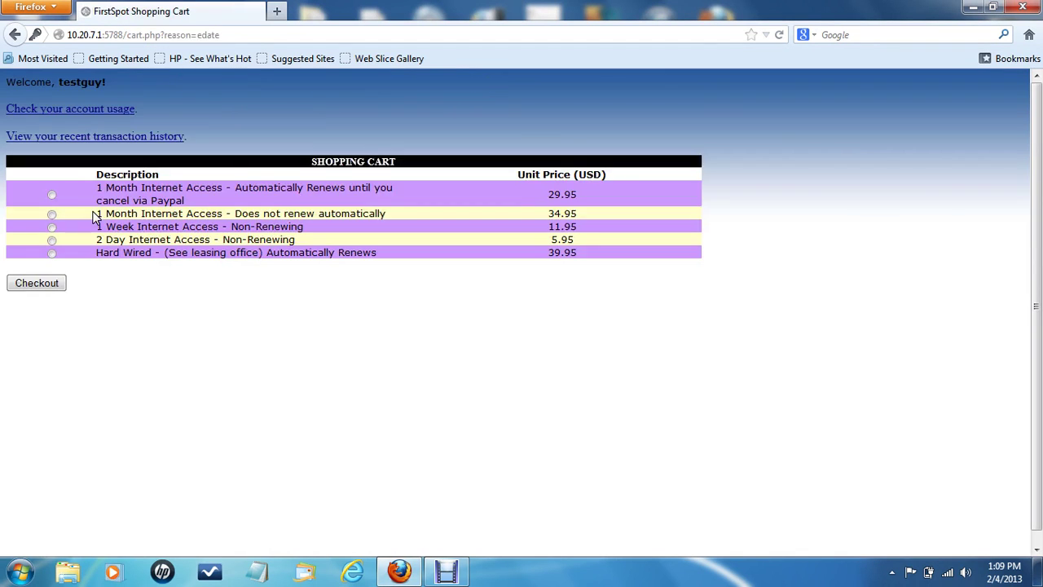
click(51, 215)
click(47, 285)
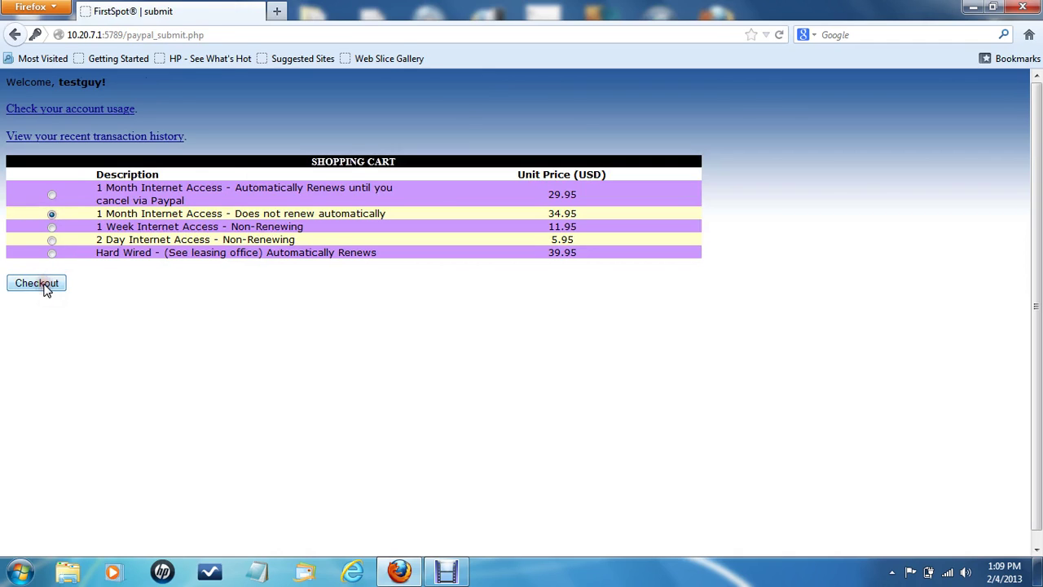
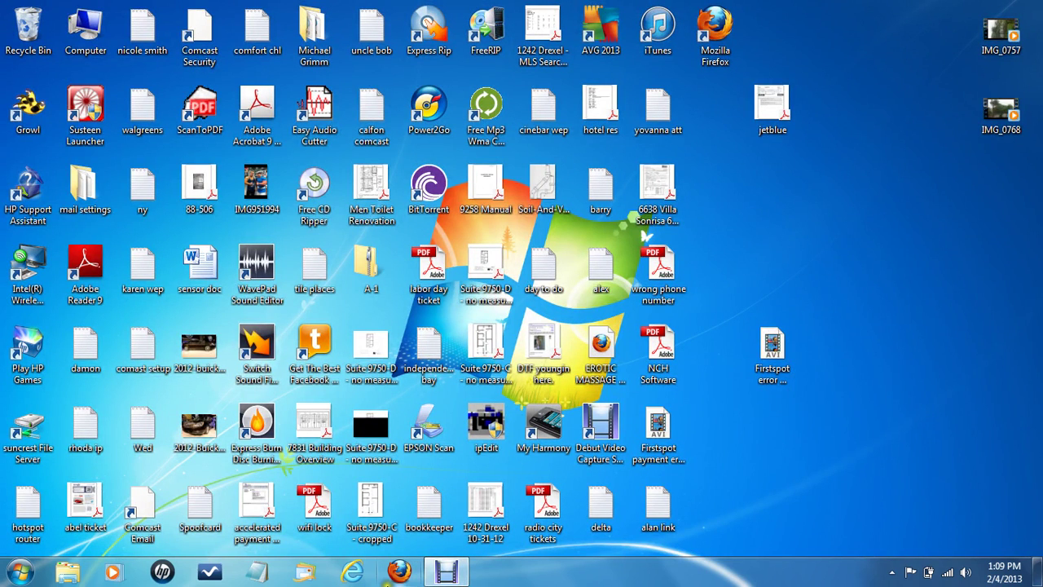
Open the browser and log in with the test account's credentials
click(352, 572)
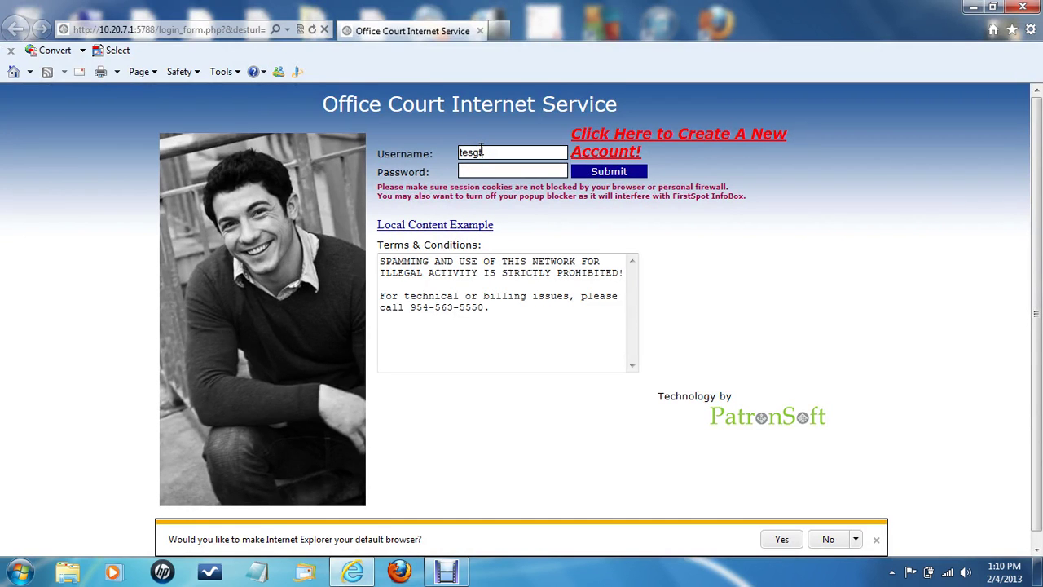
text(testguy••••••)
key(Return)
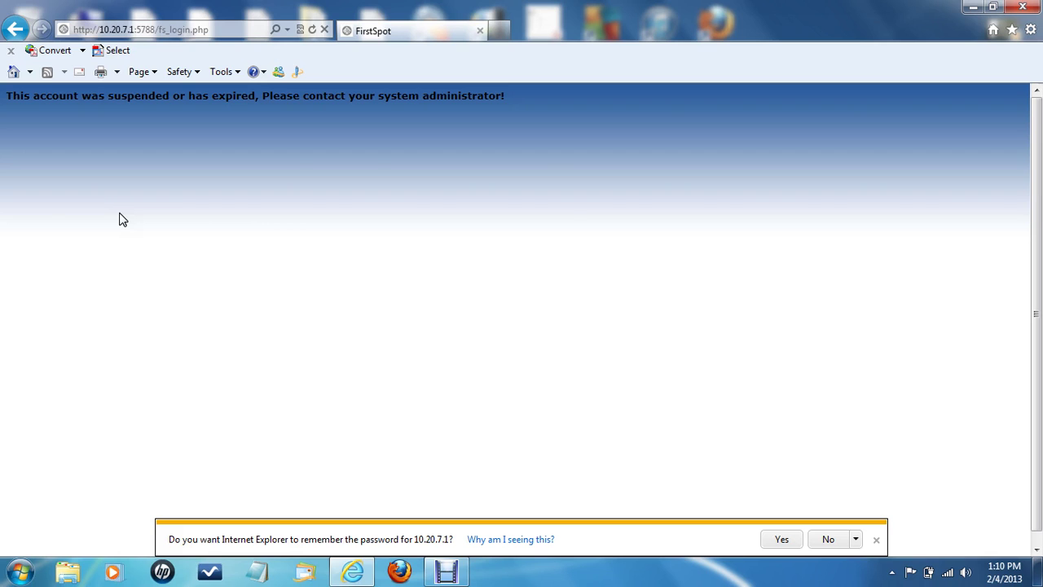
Check out the auto-renewing 1 Month plan, continuing past the PayPal certificate warning
click(51, 197)
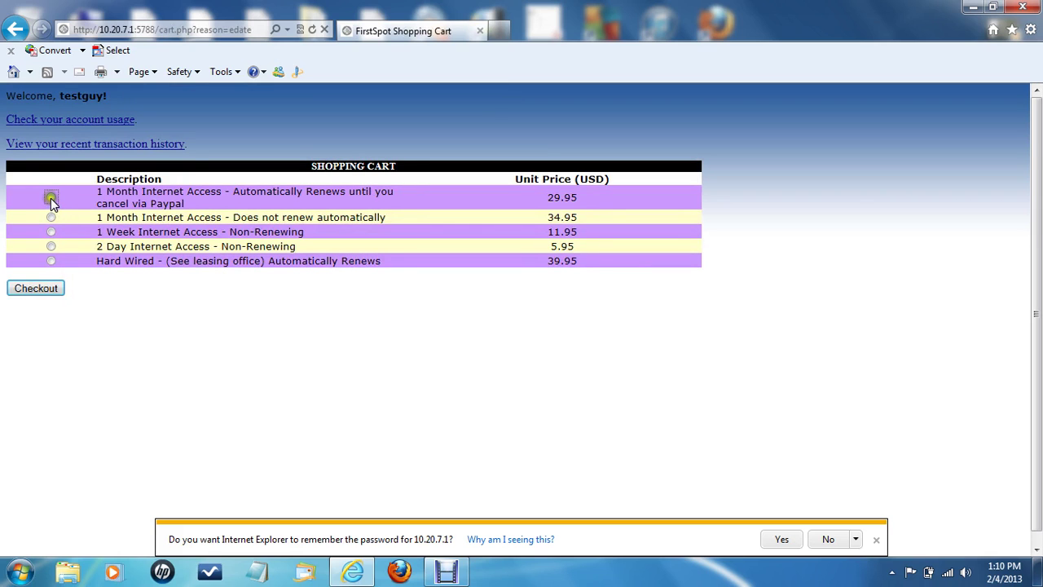
click(35, 287)
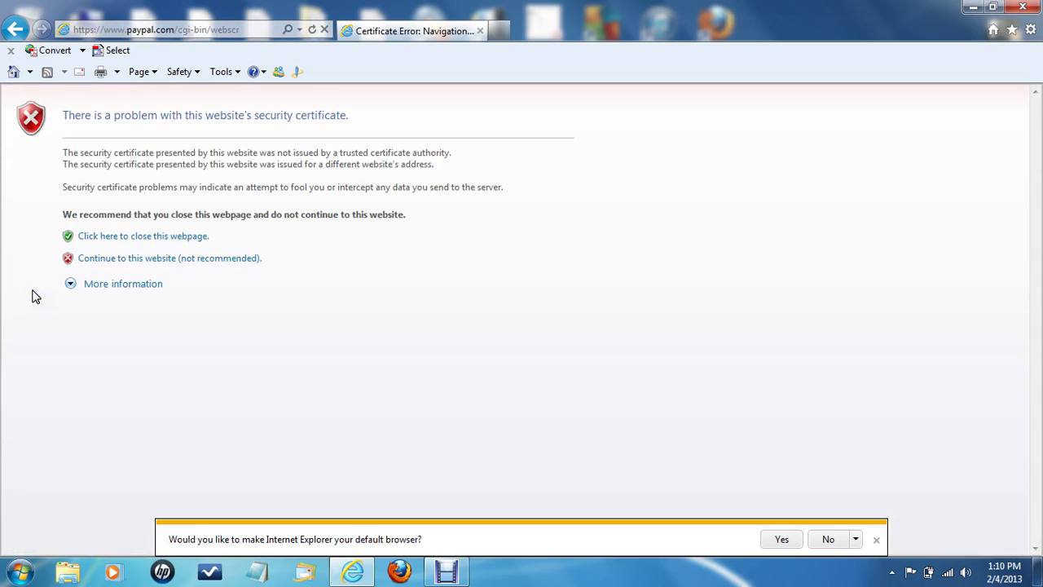
click(135, 260)
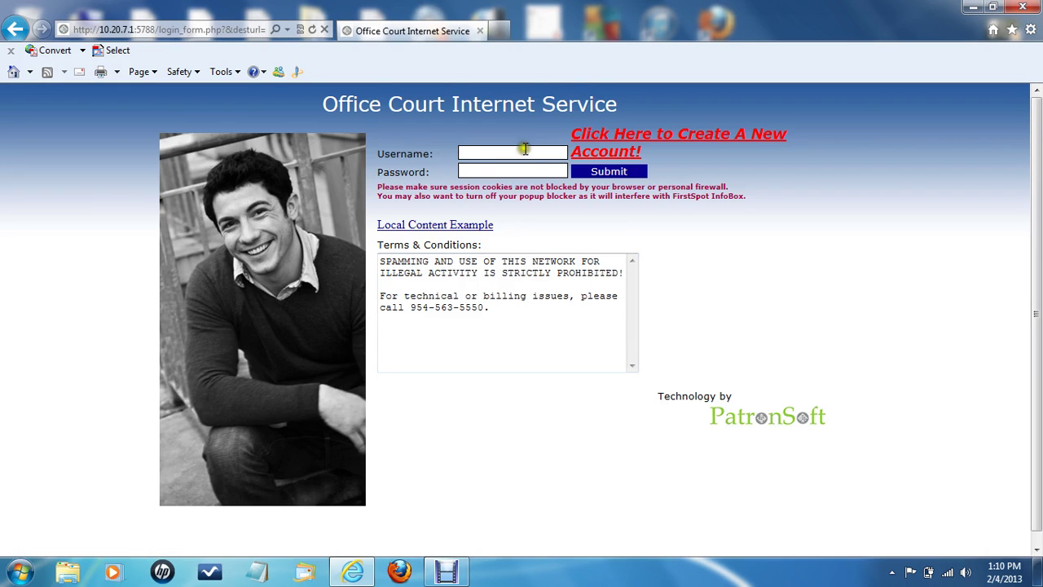
Log the test account back in, fixing a mistyped letter in the username
click(525, 148)
text(tesgtg)
key(BackSpace)
text(tgutest)
key(Return)
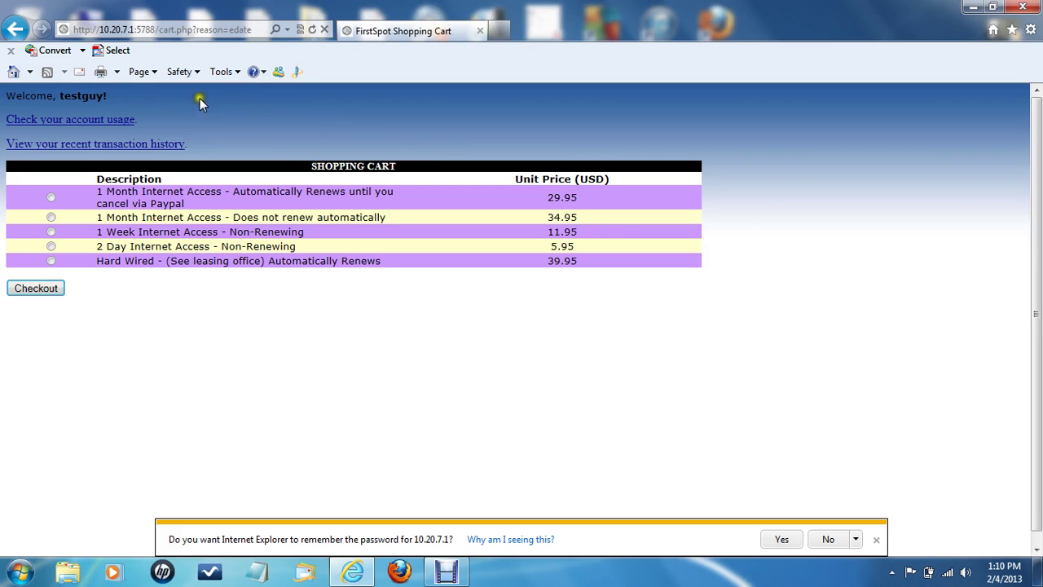
Go back two pages to the login form and log in as the test account again
click(13, 29)
click(13, 30)
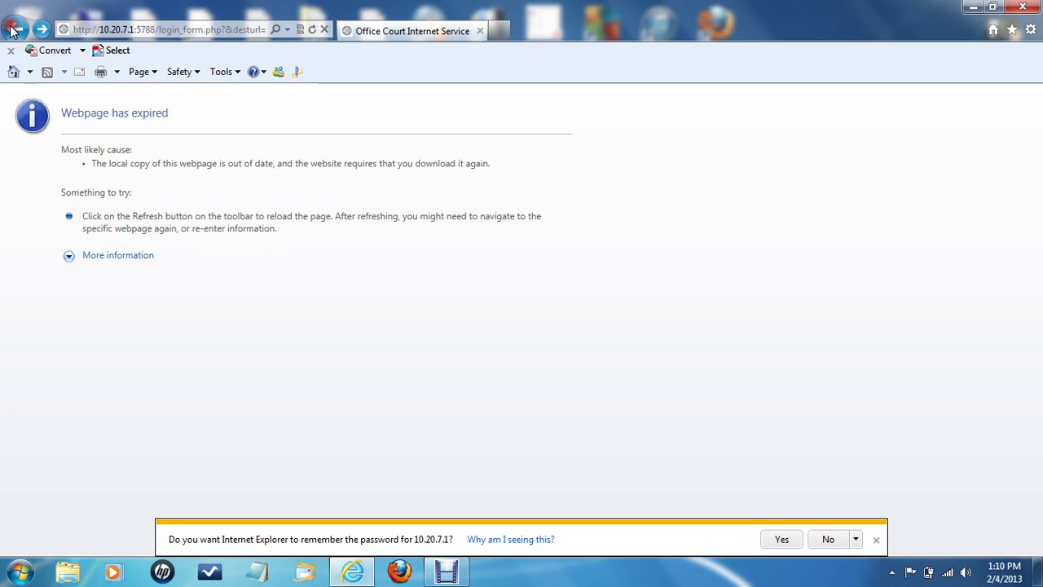
text(test)
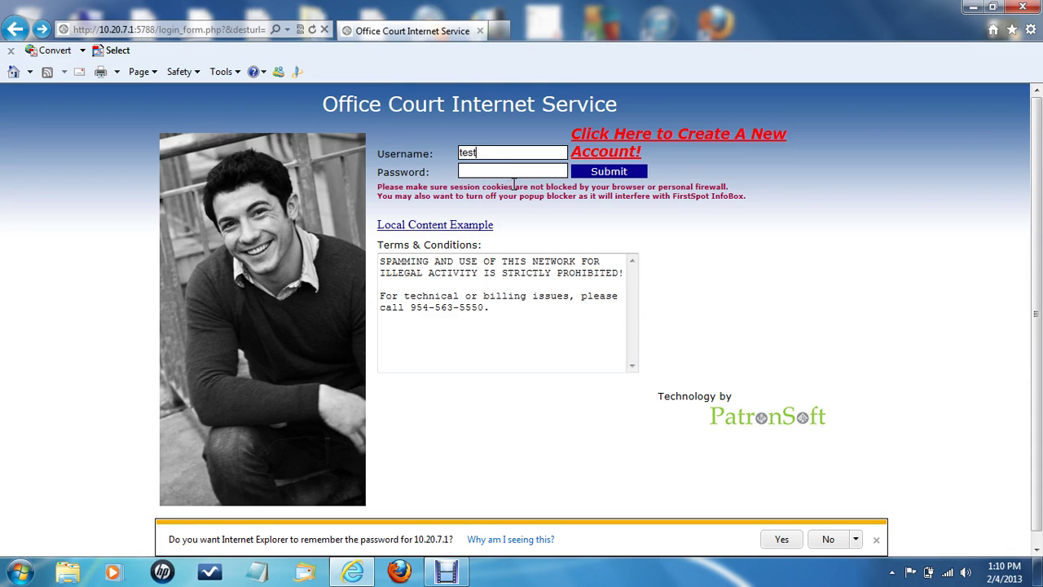
text(guy)
key(Tab)
text(testguy)
key(Return)
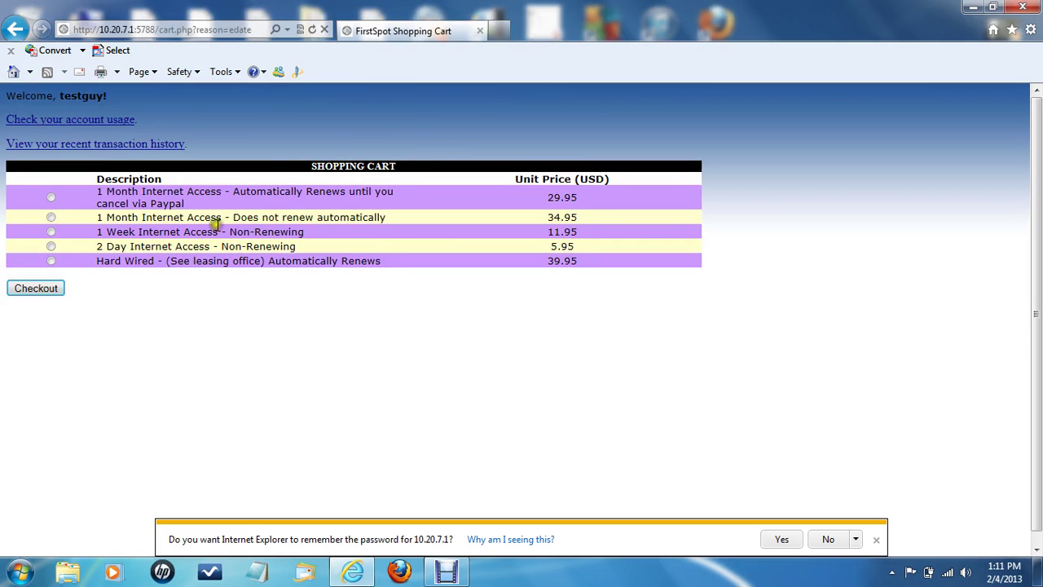
Check out the auto-renewing 1 Month plan once more, then close the browser
click(51, 199)
click(38, 291)
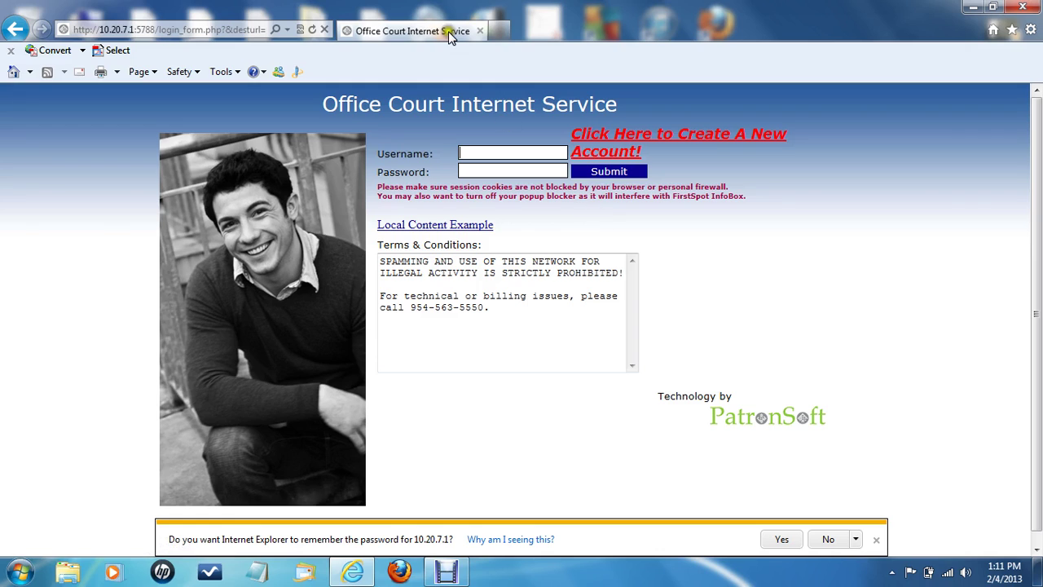
click(480, 31)
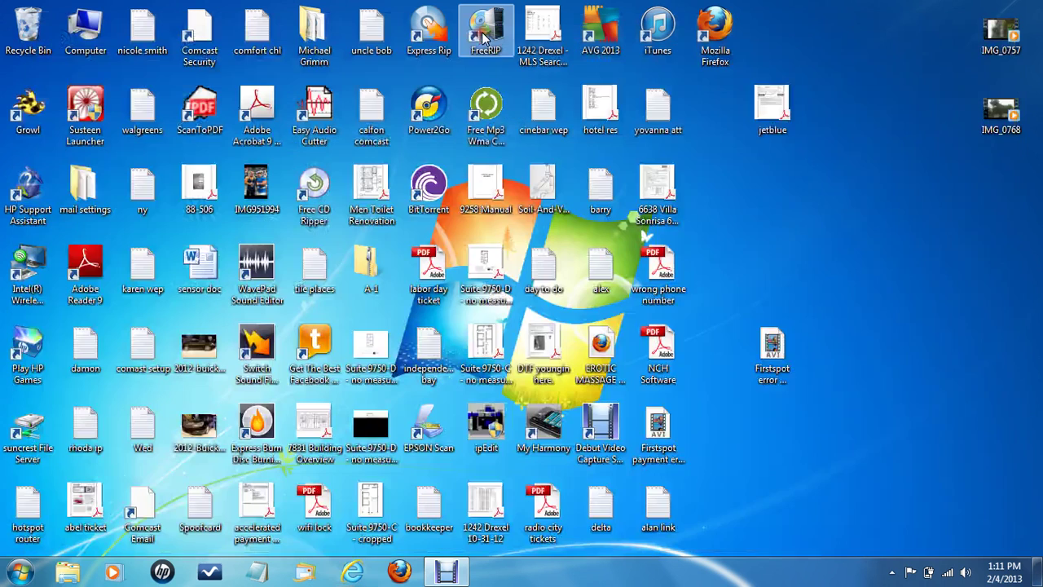